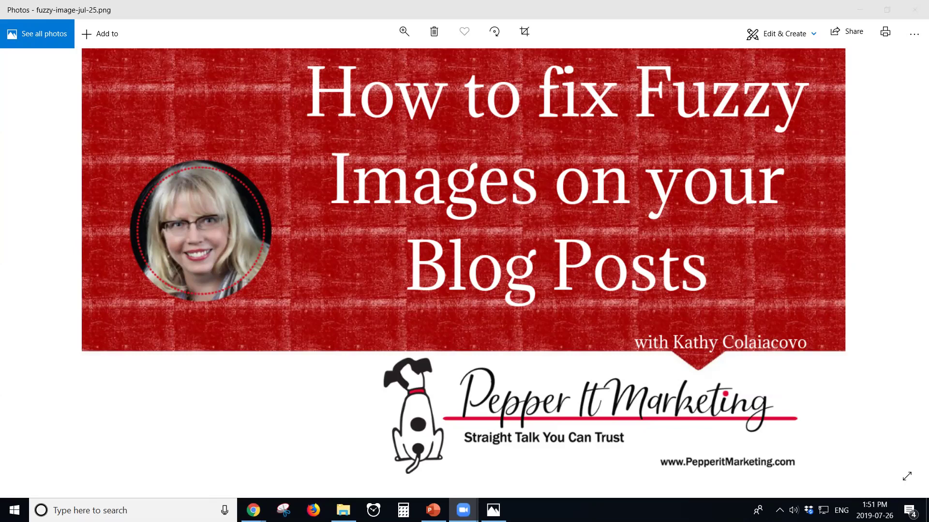
Step: Minimize the Photos preview of fuzzy-image-jul-25.png to return to the WordPress post editor
left_click(859, 10)
scroll(668, 301, "up", 5)
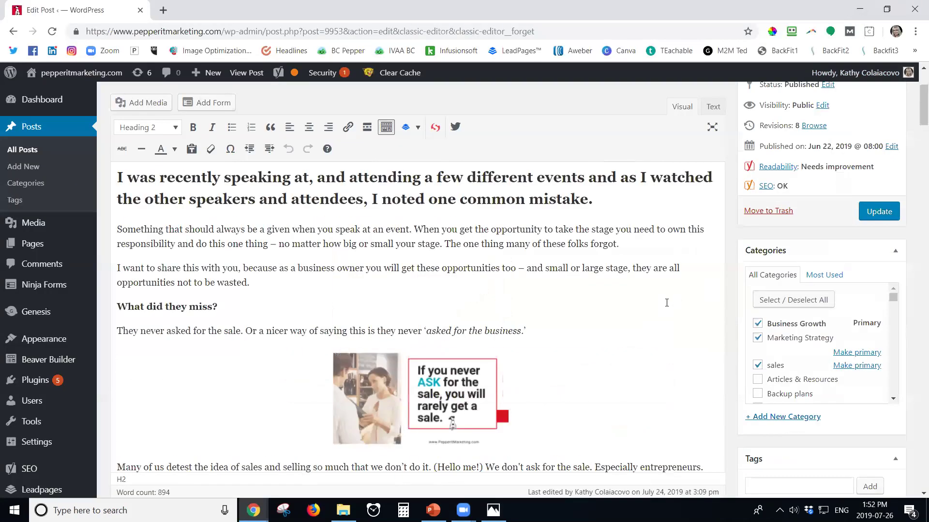
scroll(666, 303, "down", 3)
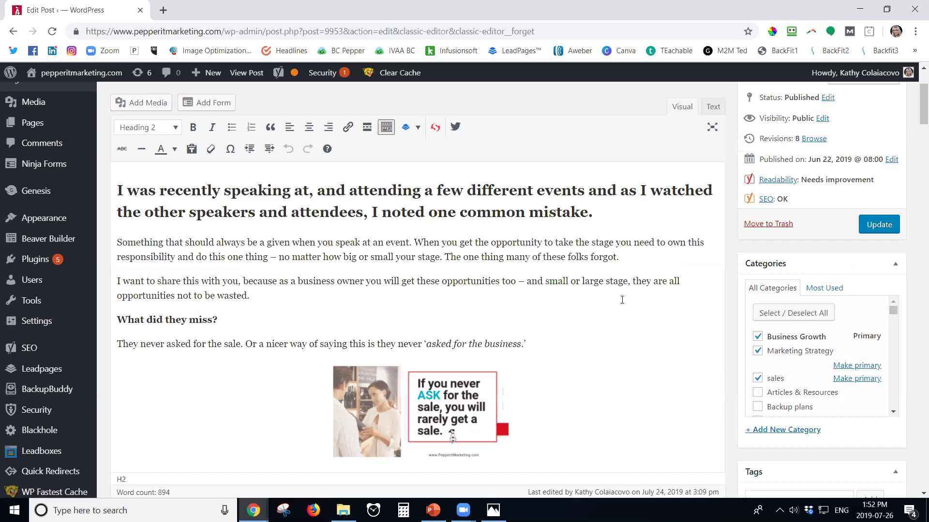
scroll(622, 300, "down", 2)
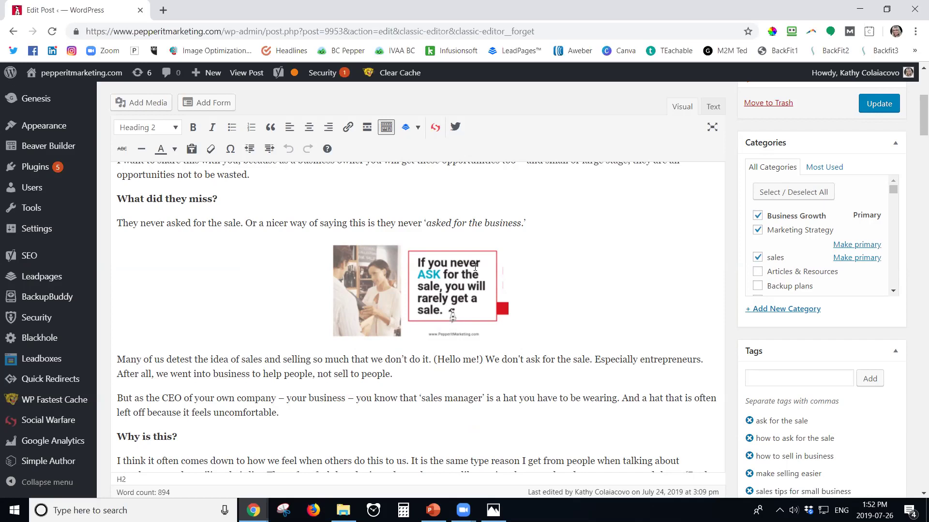
left_click(583, 219)
Step: Add a blank paragraph below the 'asked for the business' line and open Add Media's upload file picker
key("Return")
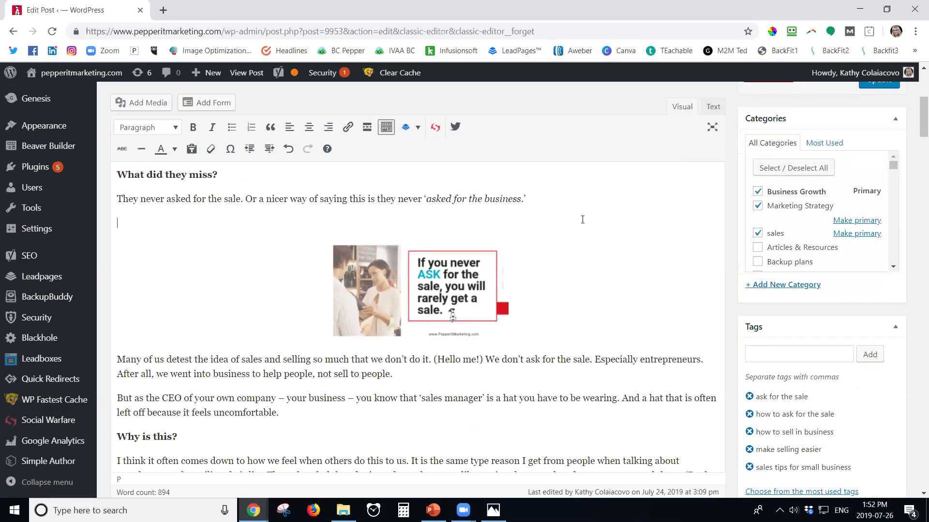
left_click(141, 105)
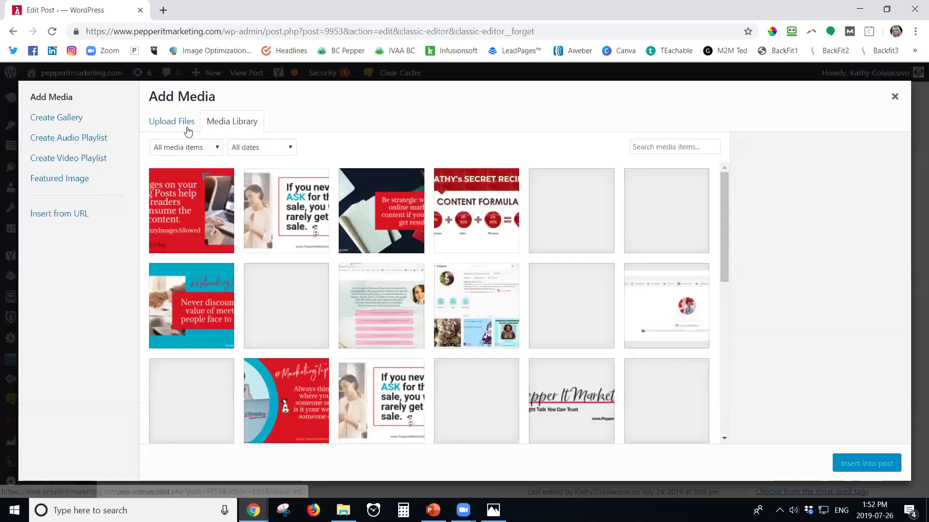
left_click(175, 125)
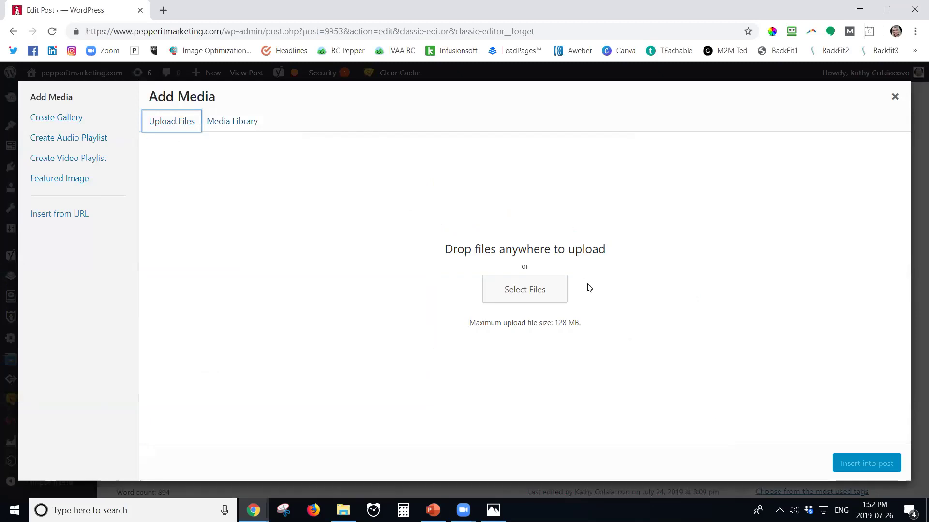
left_click(242, 125)
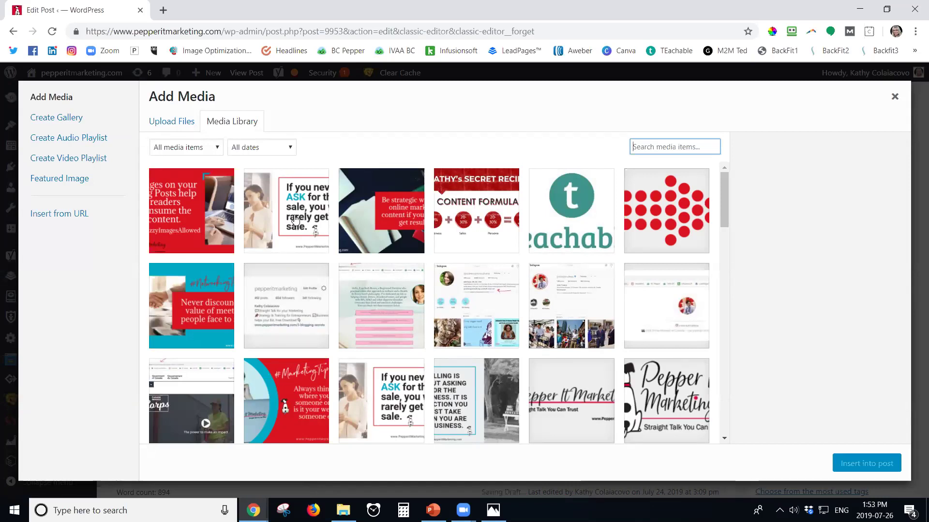
left_click(895, 97)
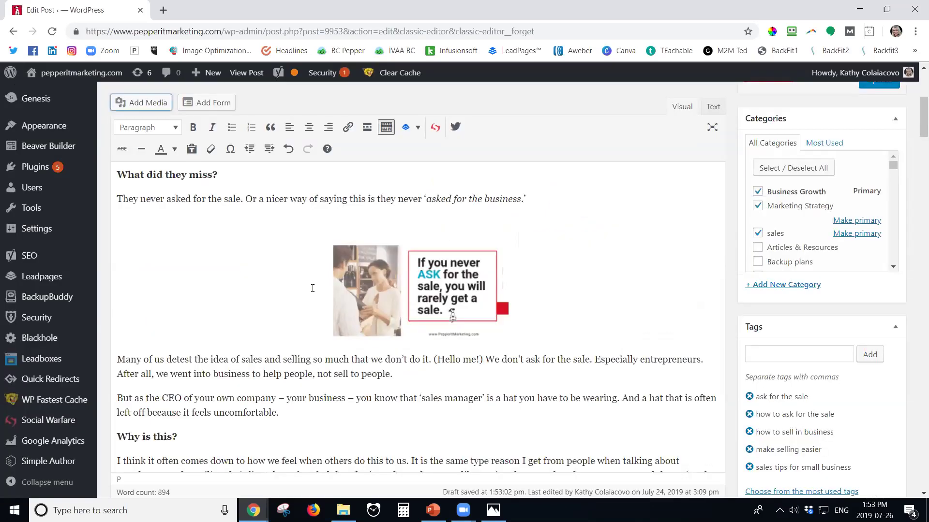
left_click(141, 104)
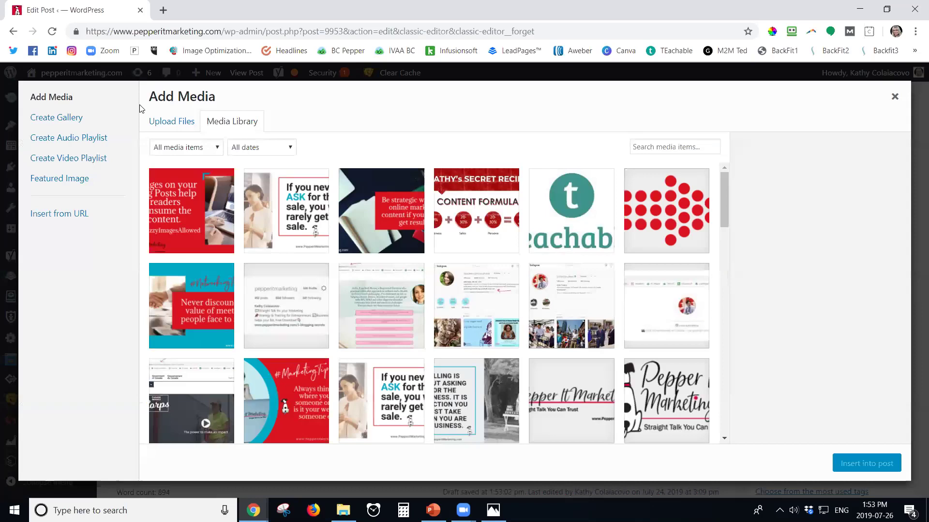
left_click(179, 124)
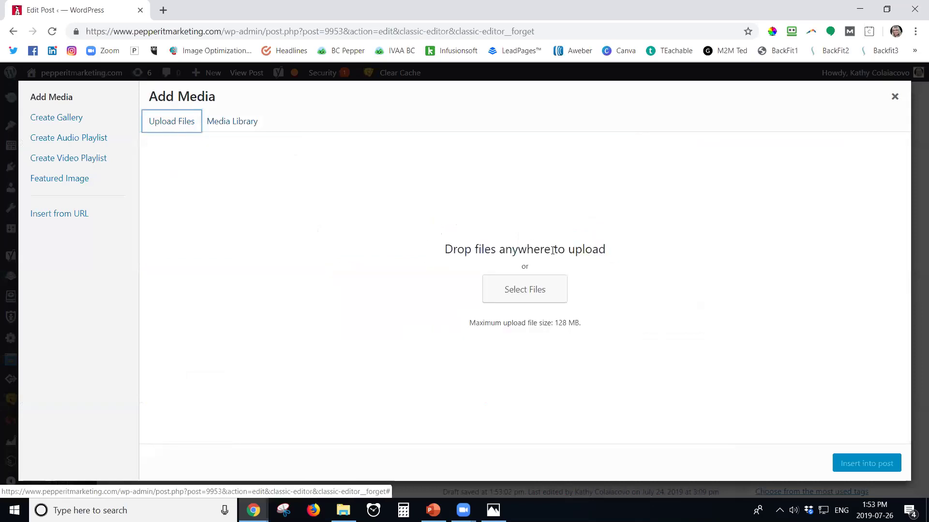
left_click(516, 291)
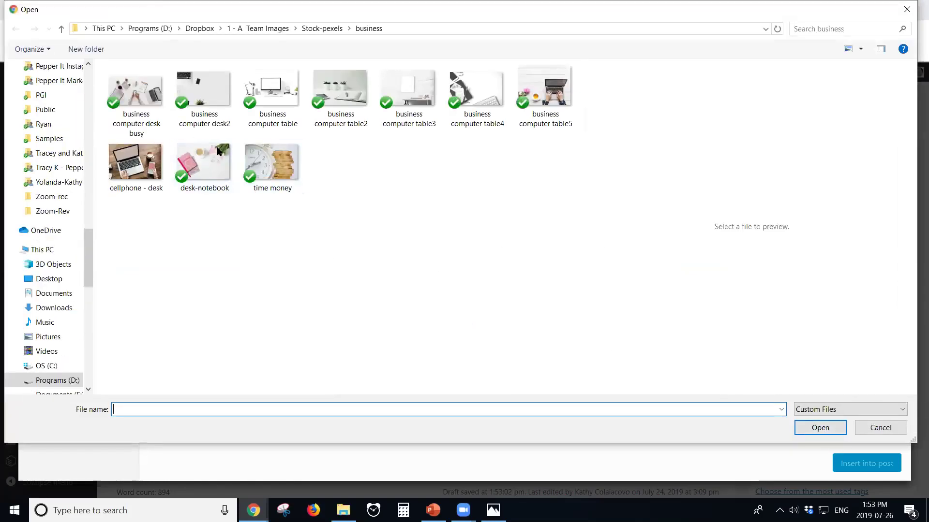
Step: Browse to the 2019 Newsletter-Blog Images folder and select the 'no fuzzy july 25' image
left_click(207, 174)
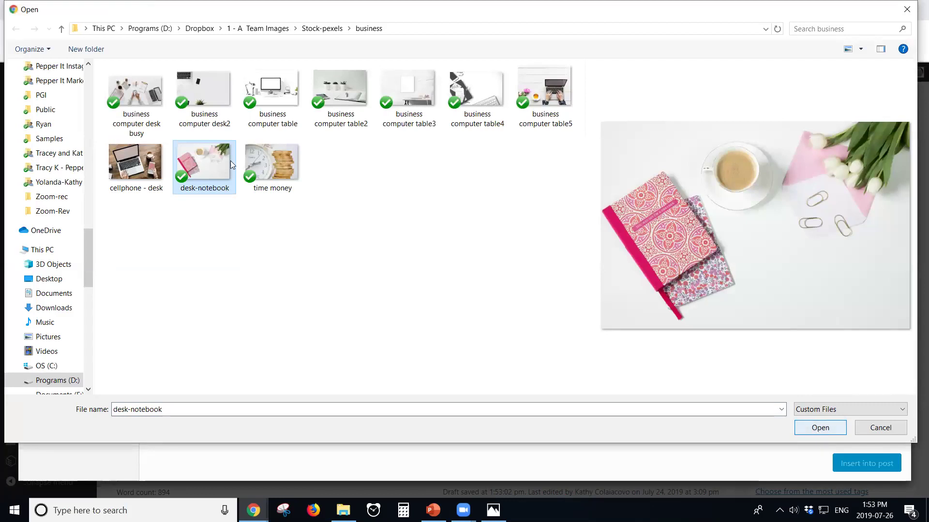
left_click(199, 29)
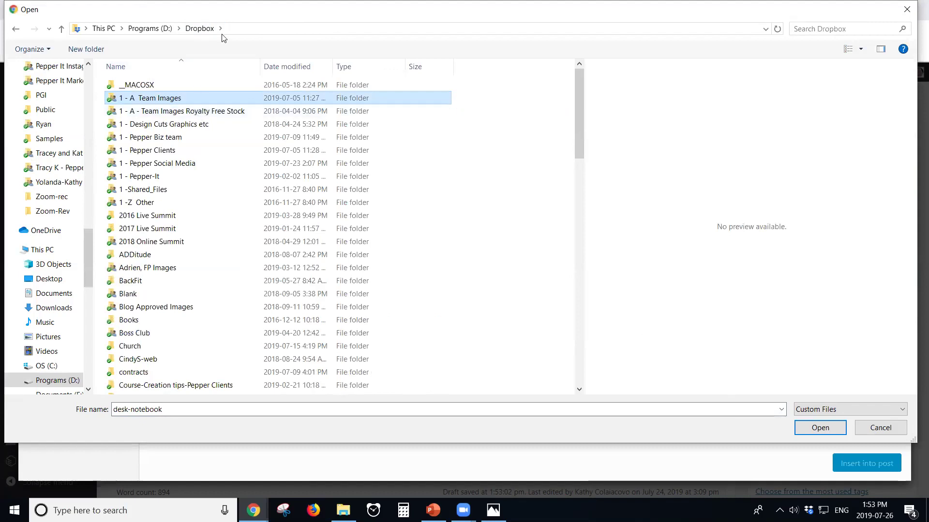
left_click_drag(393, 21, 410, 24)
key("Escape")
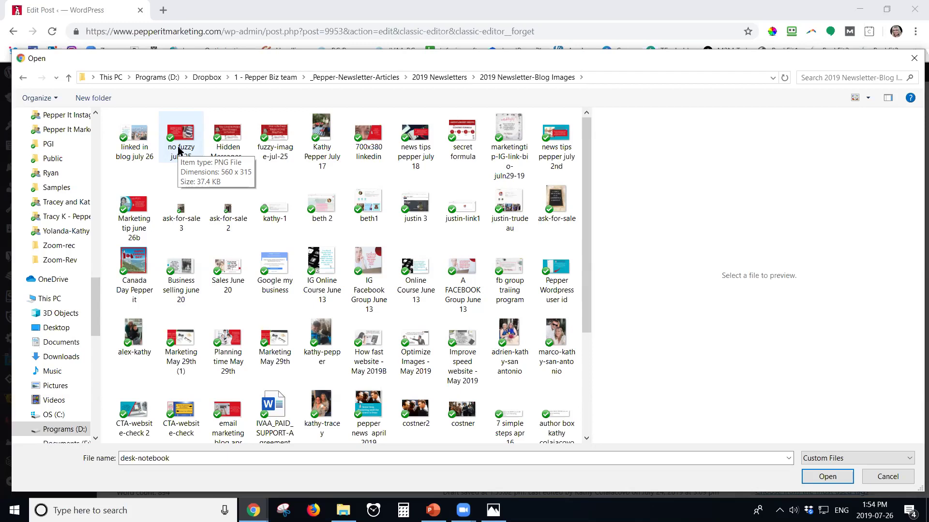
left_click(178, 149)
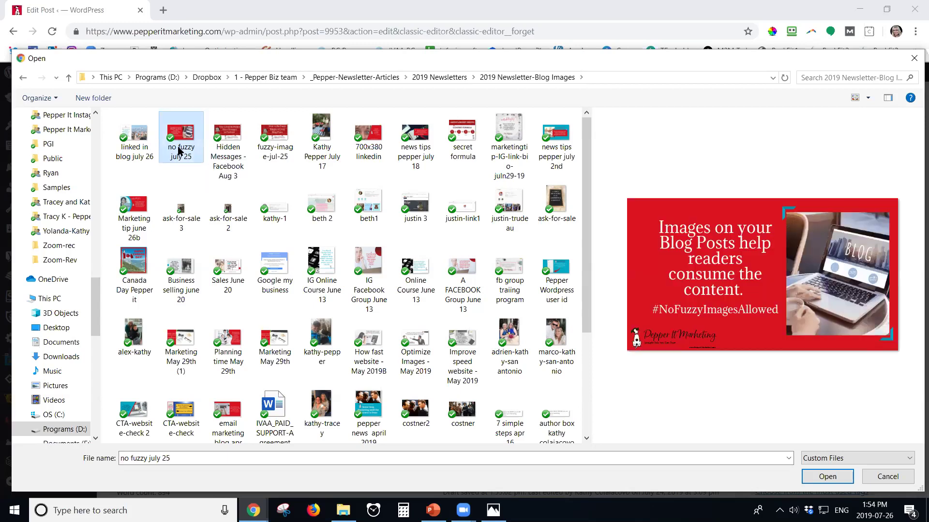
Step: Upload no fuzzy july 25.png and insert it at Medium 300×169 above the sales image
left_click(820, 475)
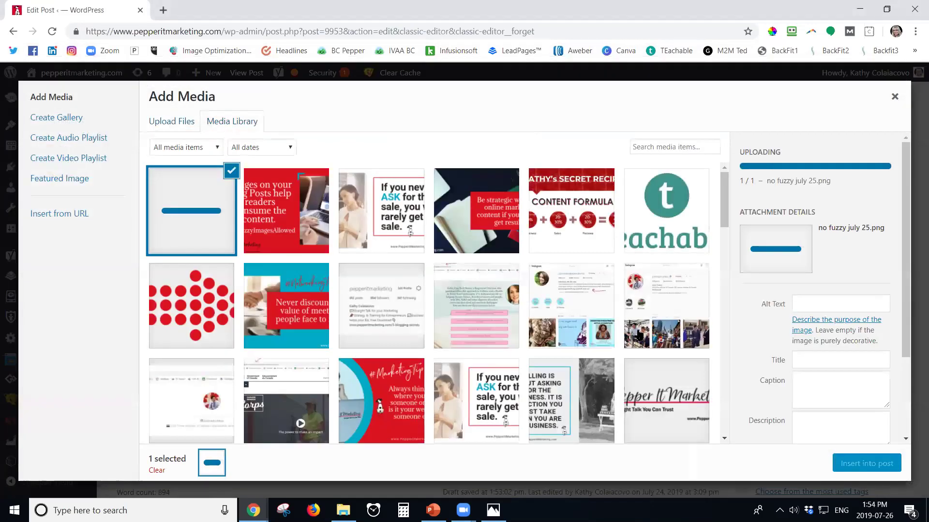
left_click(819, 254)
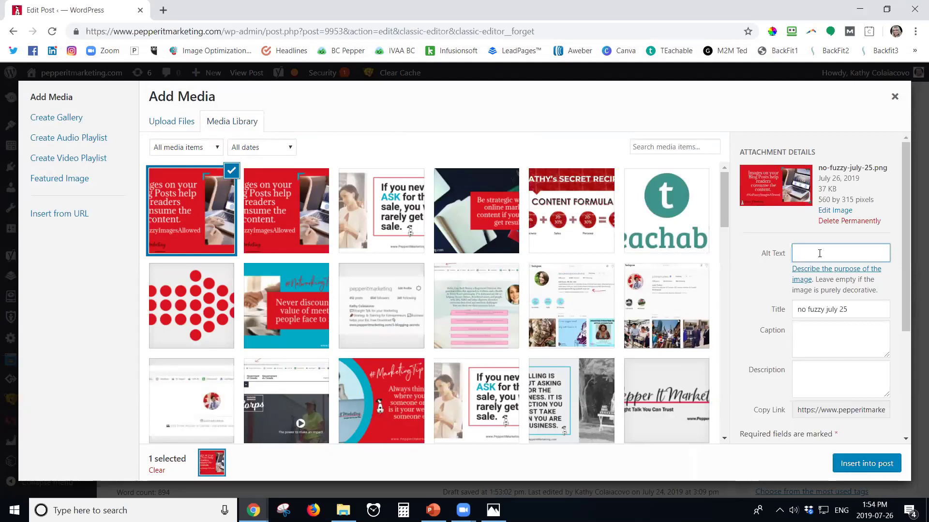
scroll(827, 271, "down", 3)
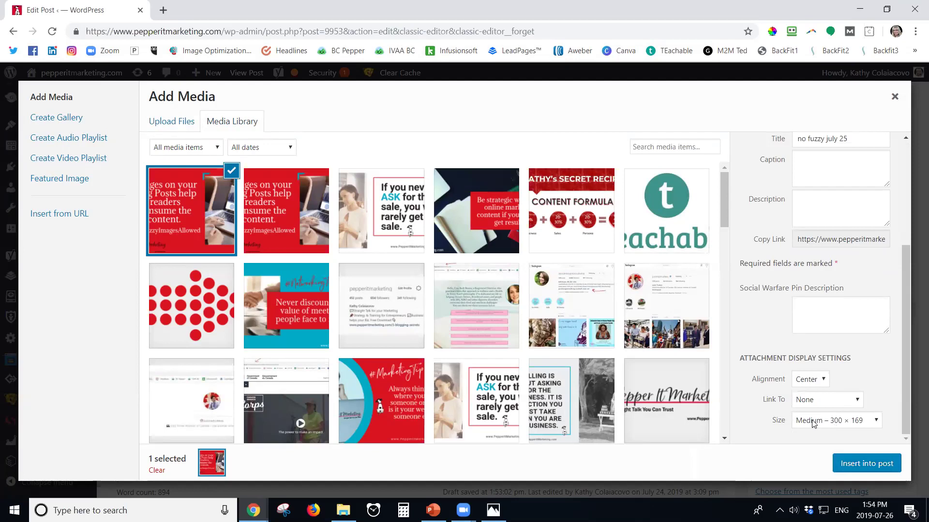
left_click(854, 466)
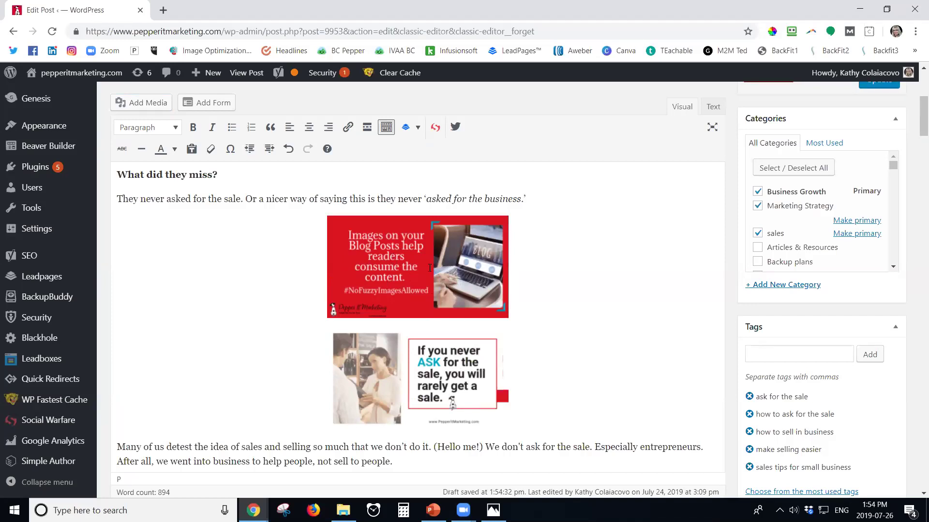
Step: Select the newly inserted red 'Images on your Blog Posts' graphic in the post
left_click(454, 364)
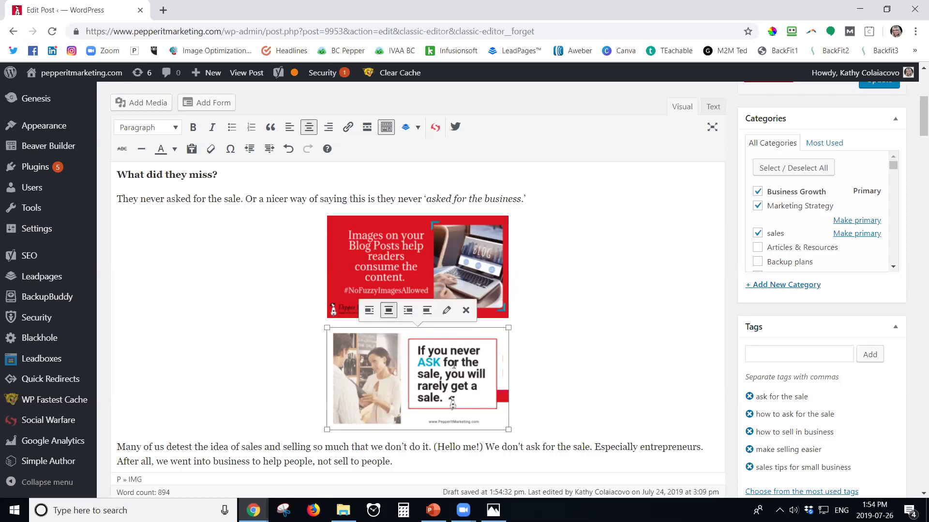
left_click(569, 250)
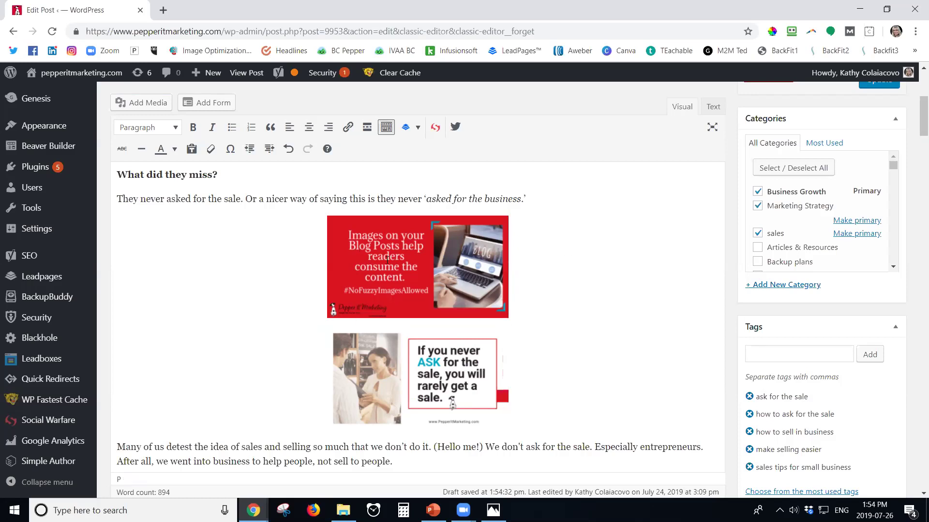
left_click(468, 242)
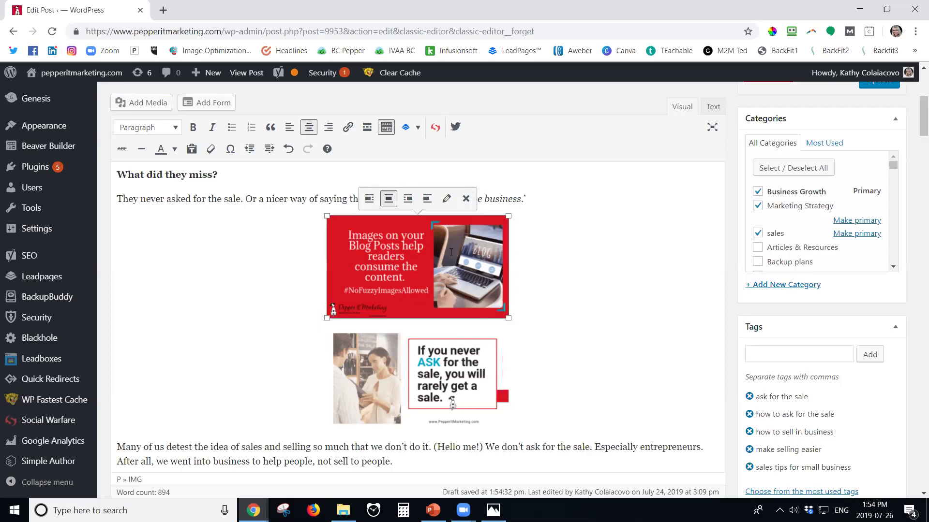
Step: Set the red graphic's size to Full Size 560 × 315 in Image Details and update it
left_click(446, 199)
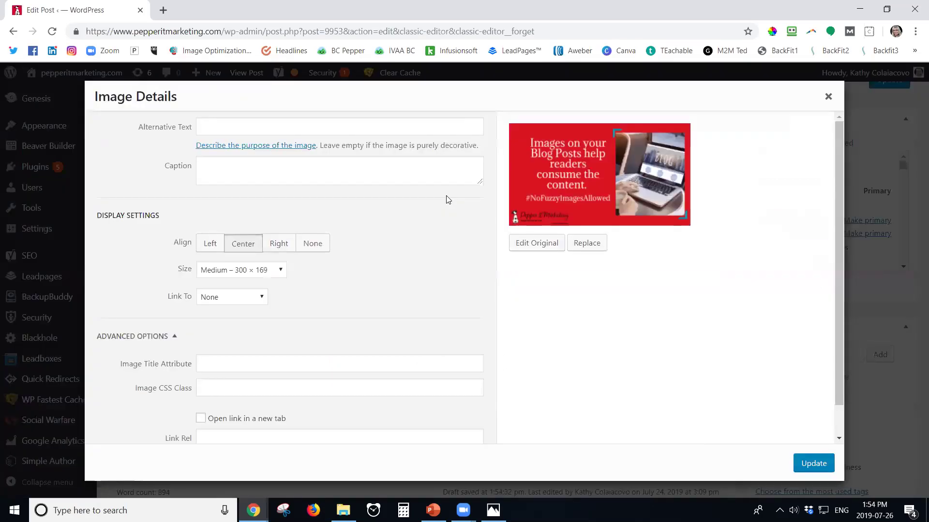
left_click(213, 274)
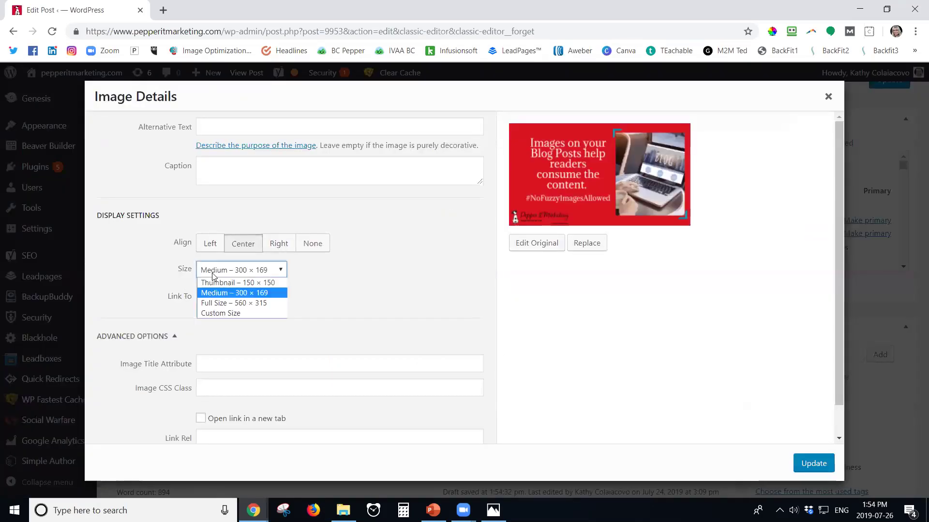
left_click(232, 304)
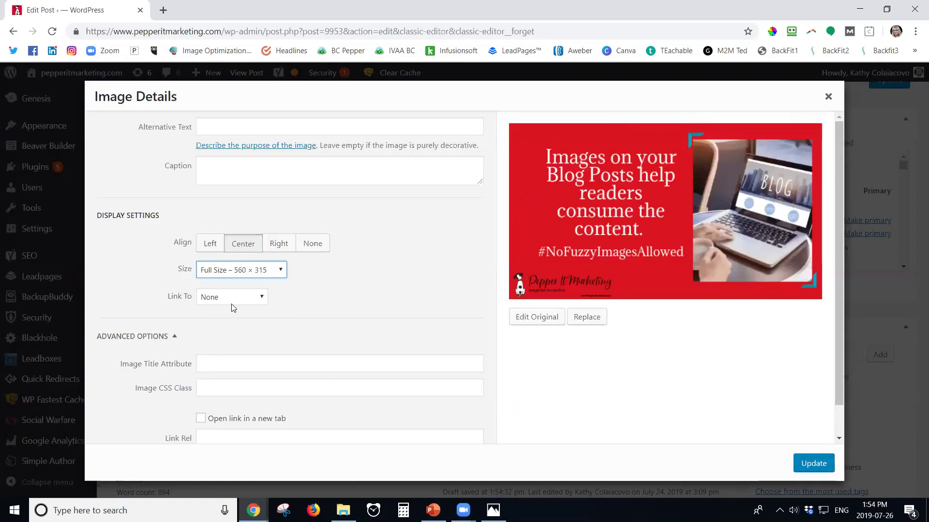
left_click(246, 274)
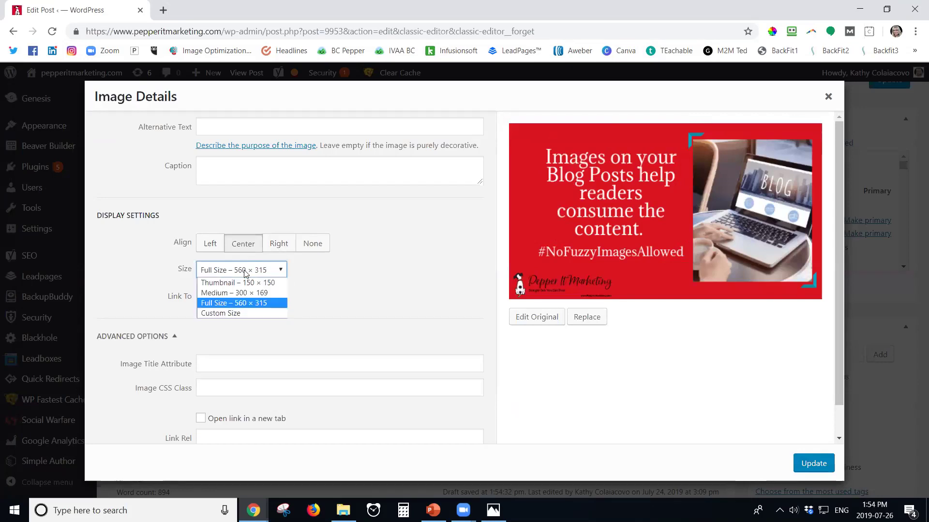
left_click(217, 304)
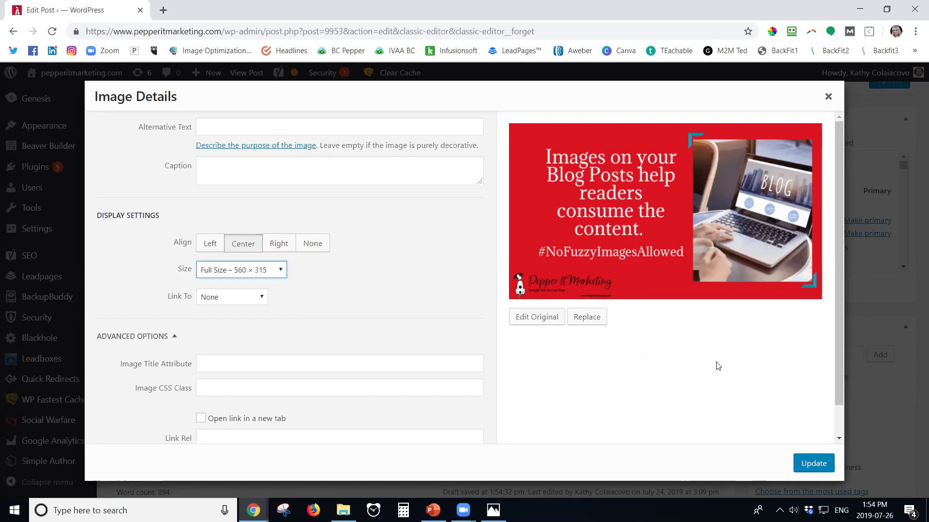
left_click(814, 465)
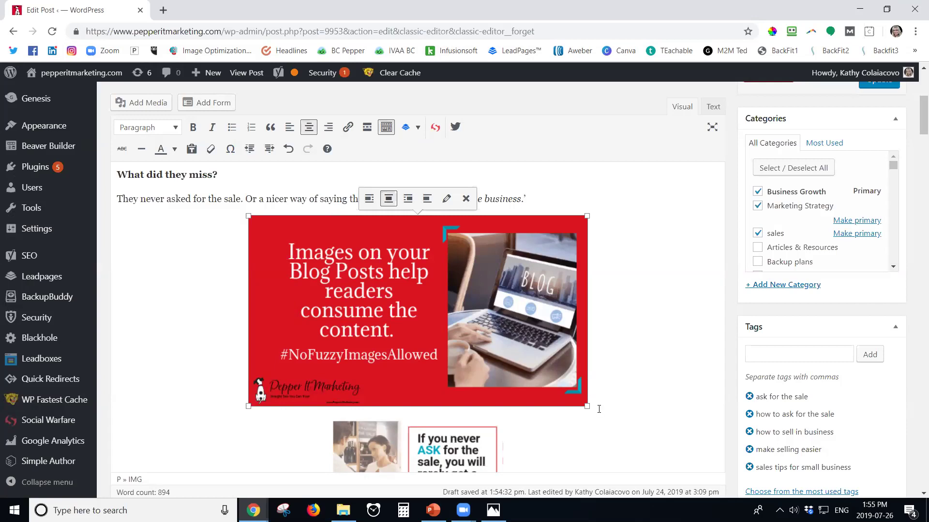
Step: Shrink the red graphic to about 494 × 278, then remove it from the post
left_click_drag(587, 407, 520, 350)
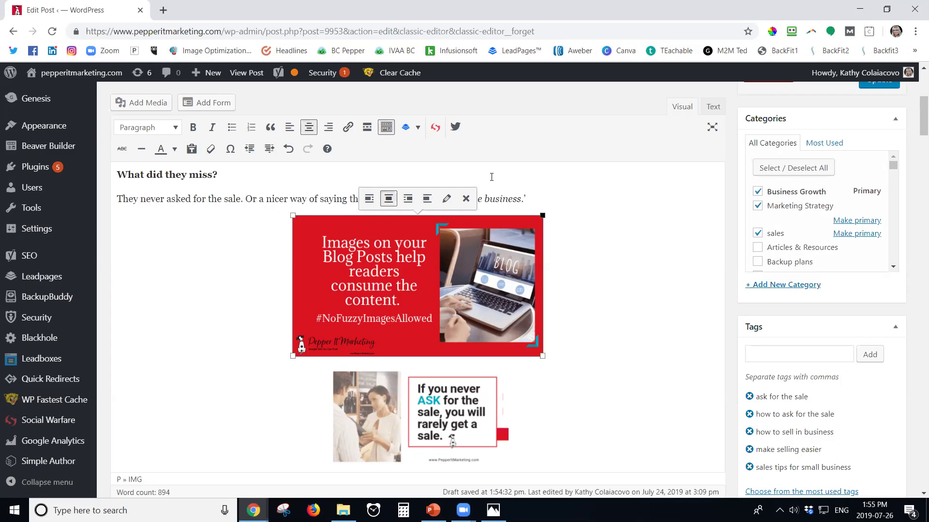
left_click(466, 199)
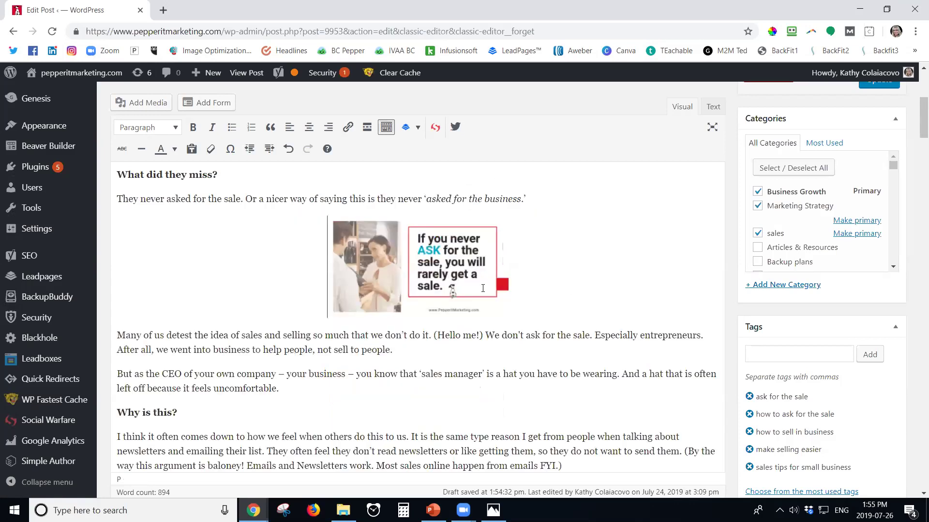
Step: Set the 'If you never ASK for the sale' image to Full Size 560 × 315, then shrink it to about 530 × 294
left_click(423, 268)
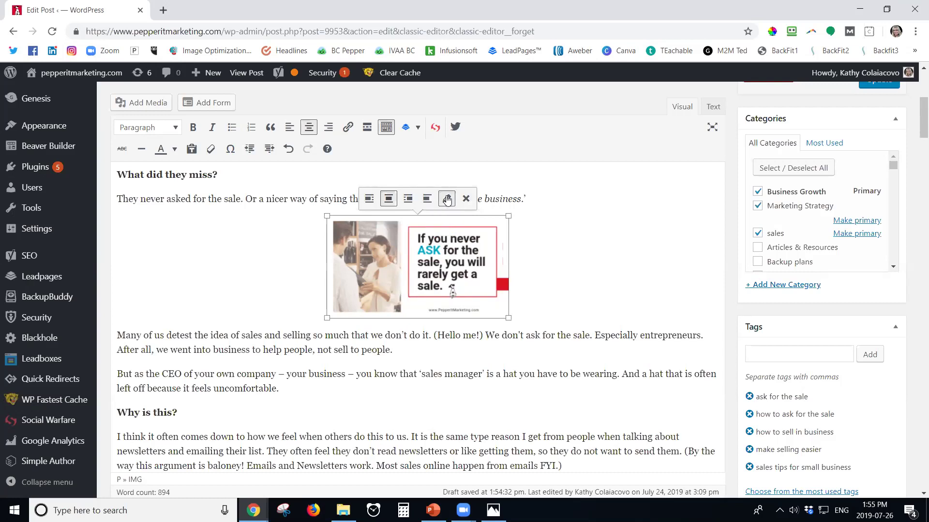
left_click(447, 200)
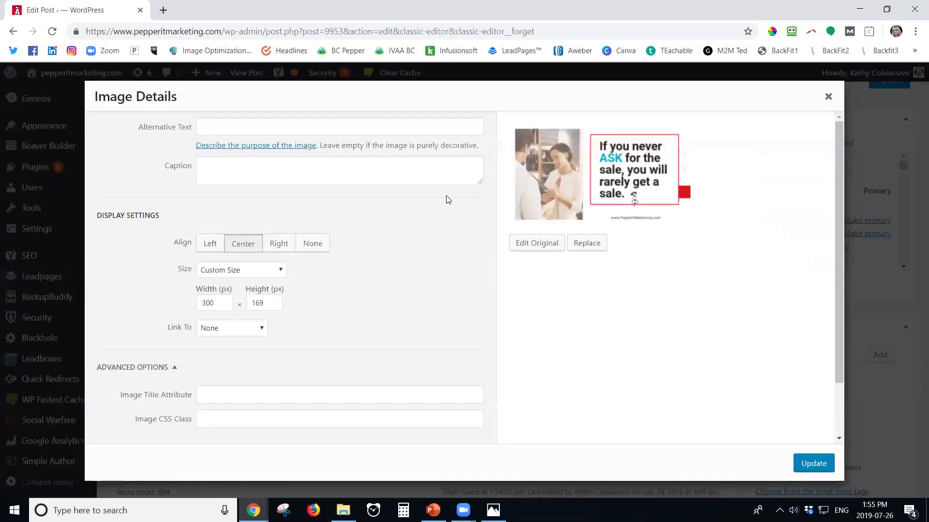
left_click(243, 272)
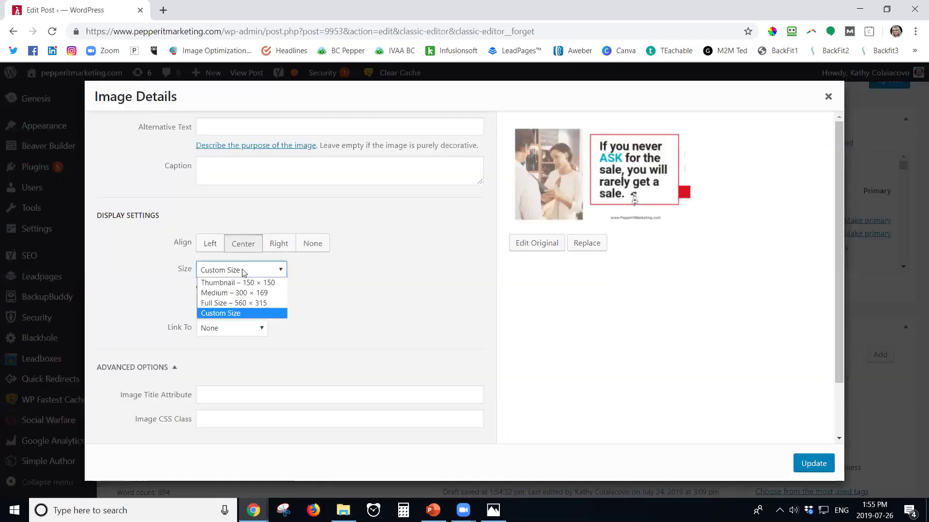
left_click(230, 304)
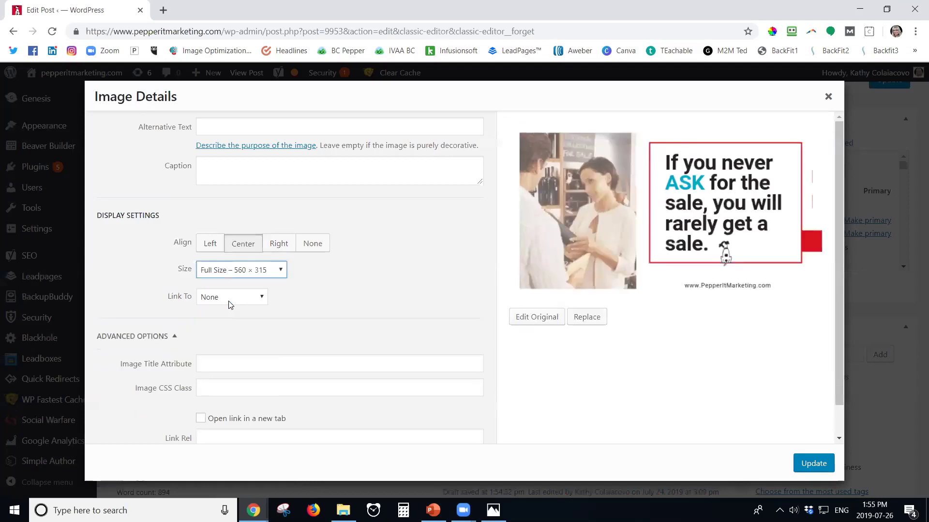
left_click(824, 465)
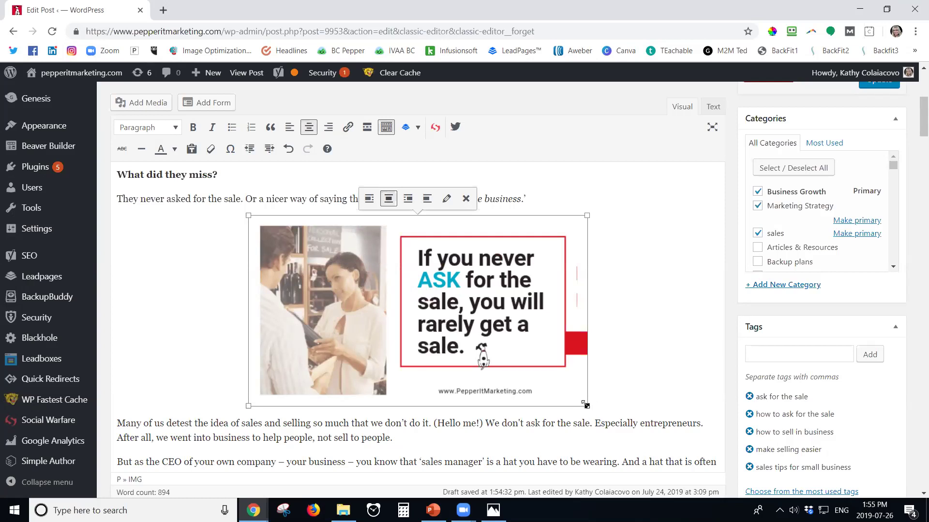
left_click_drag(586, 405, 564, 394)
left_click(637, 348)
Step: Update the published post to save the image changes
scroll(638, 345, "up", 5)
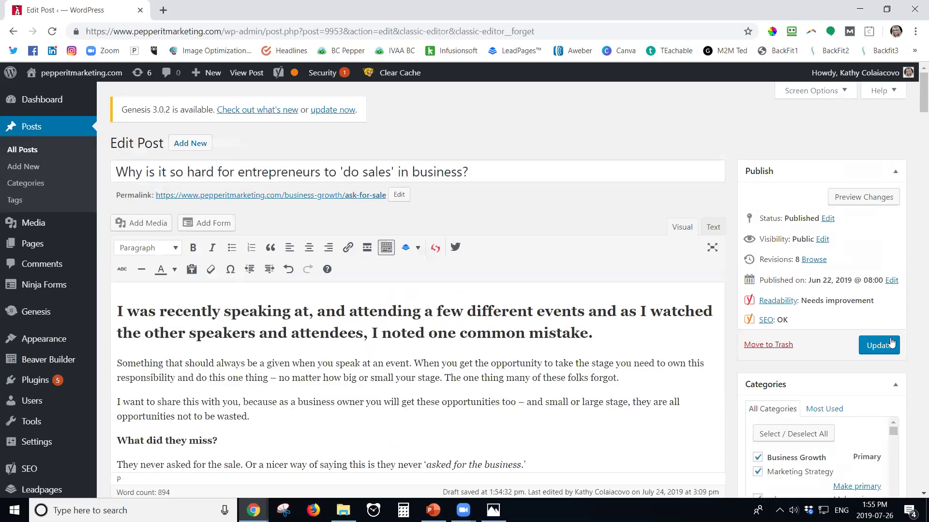
left_click(886, 344)
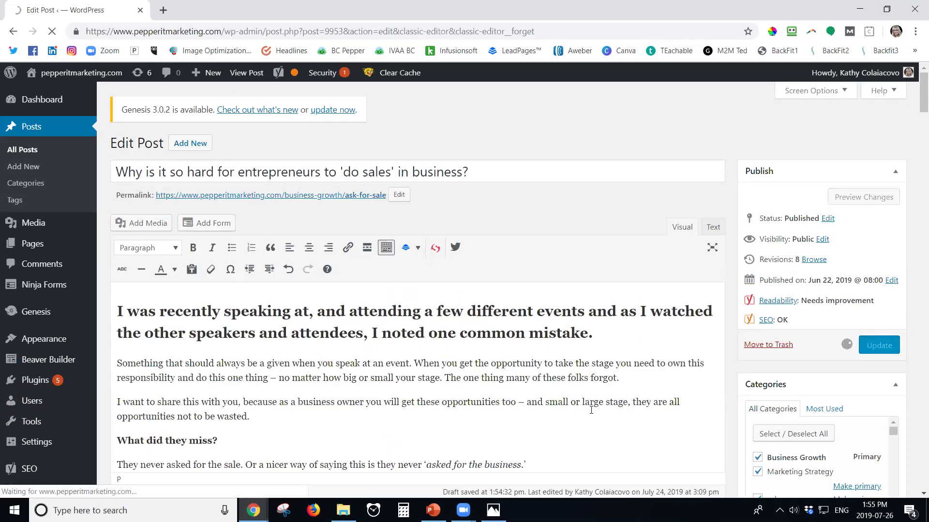
scroll(594, 407, "down", 8)
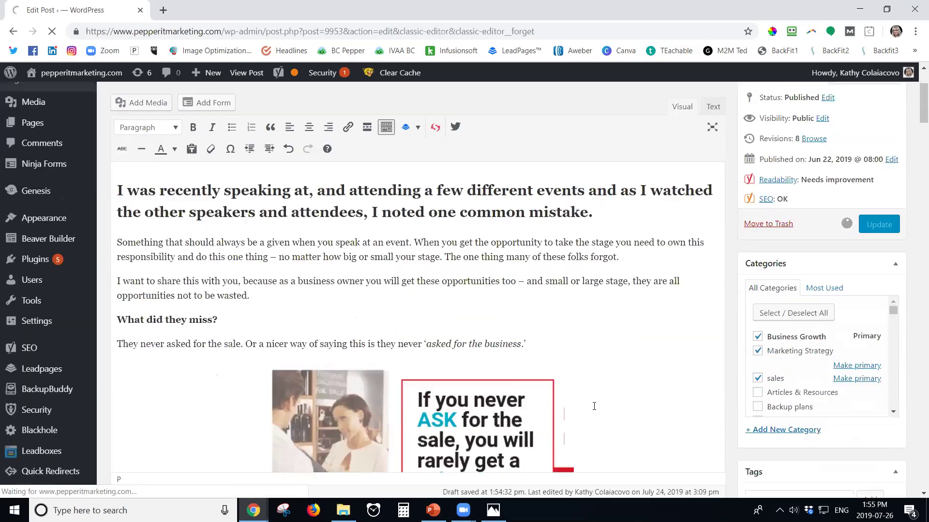
scroll(594, 407, "up", 3)
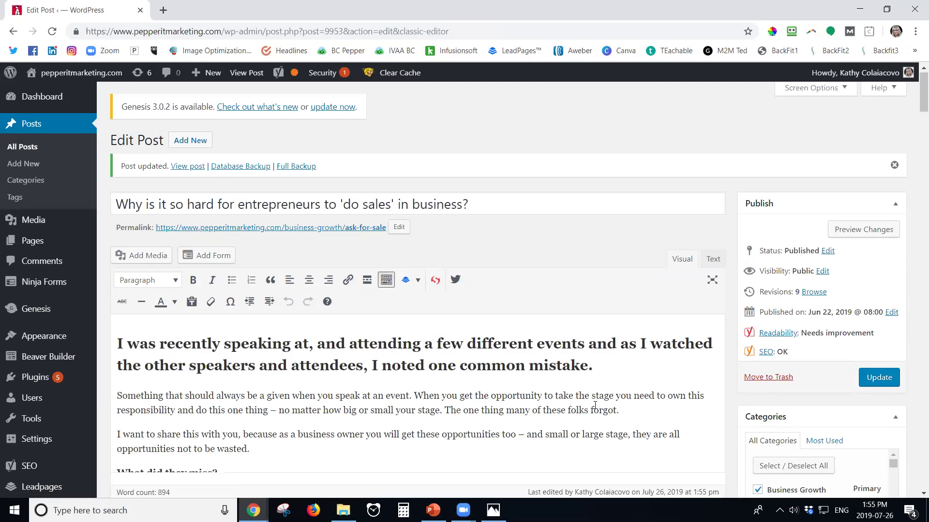
scroll(584, 406, "down", 3)
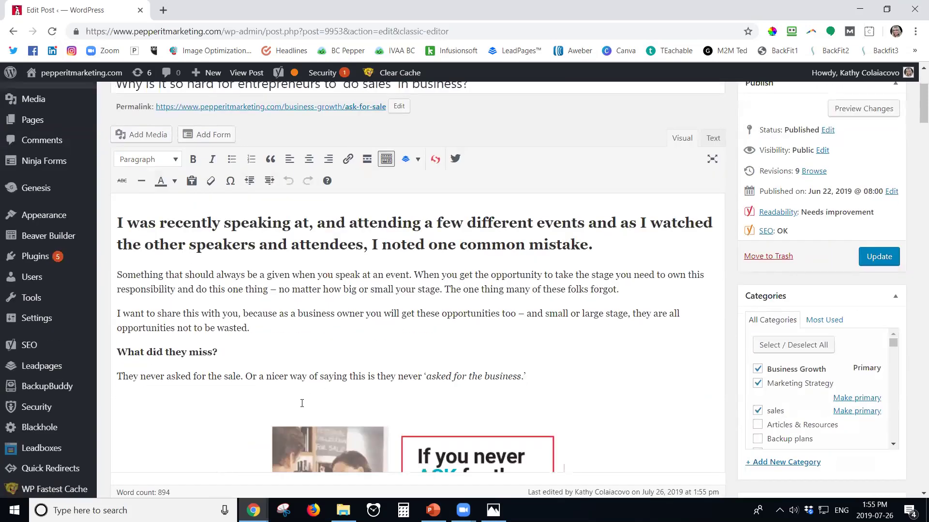
Step: Upload the backyard deck photo through Add Media
left_click(146, 138)
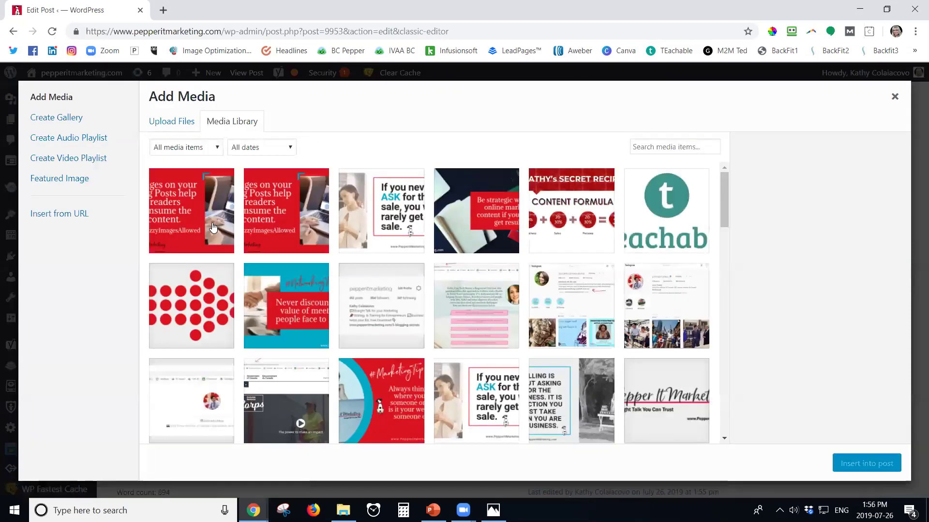
left_click(182, 123)
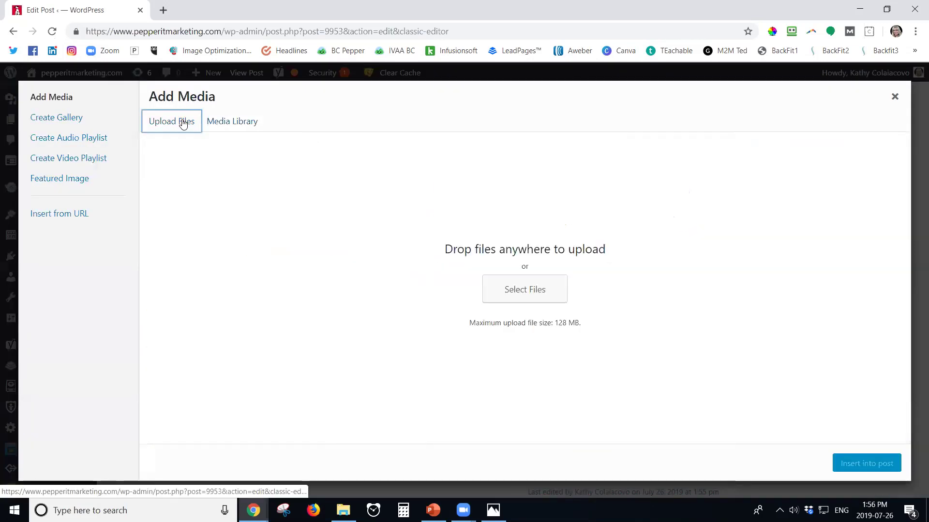
left_click(520, 288)
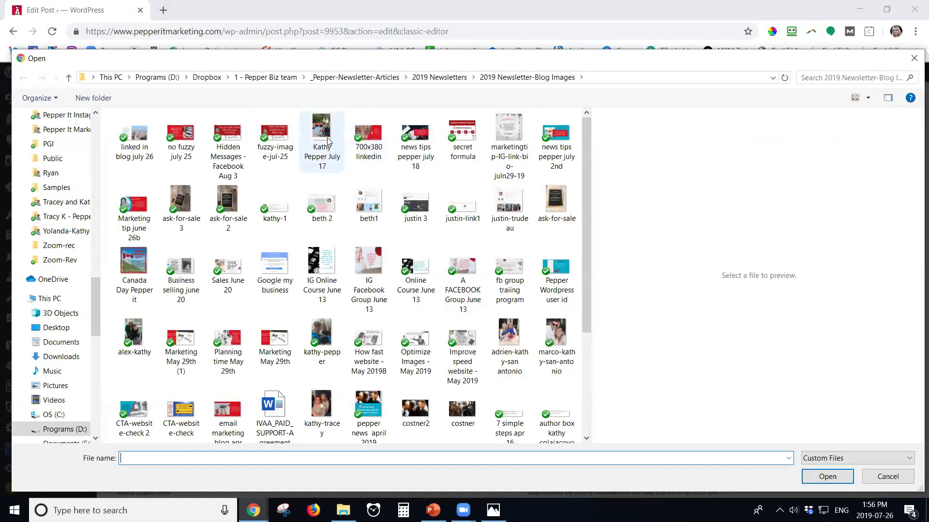
left_click(324, 141)
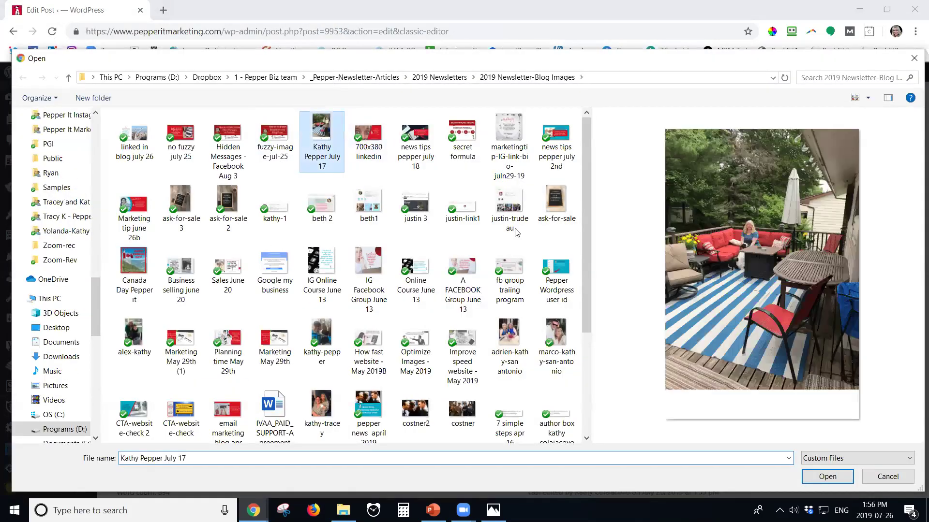
left_click(823, 481)
Step: Insert the deck photo into the post at Full Size 400 × 600
scroll(850, 387, "down", 3)
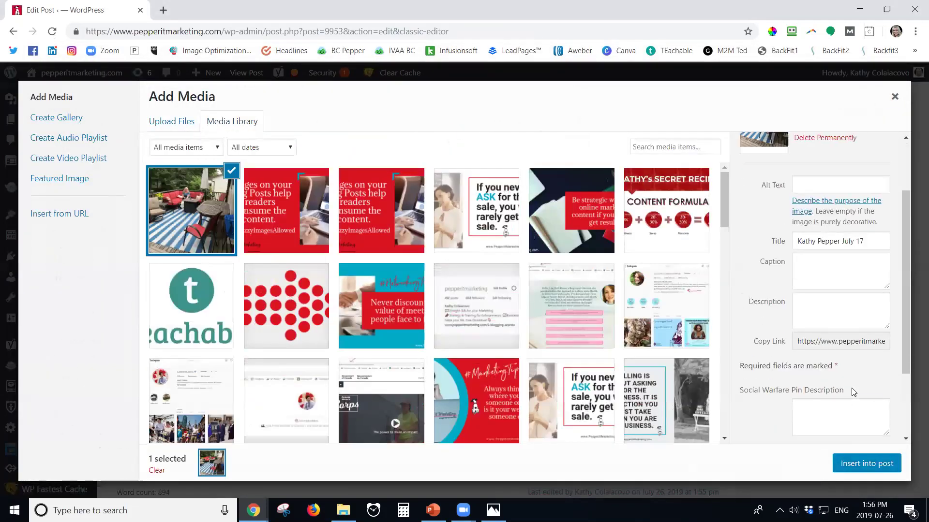
scroll(854, 392, "down", 2)
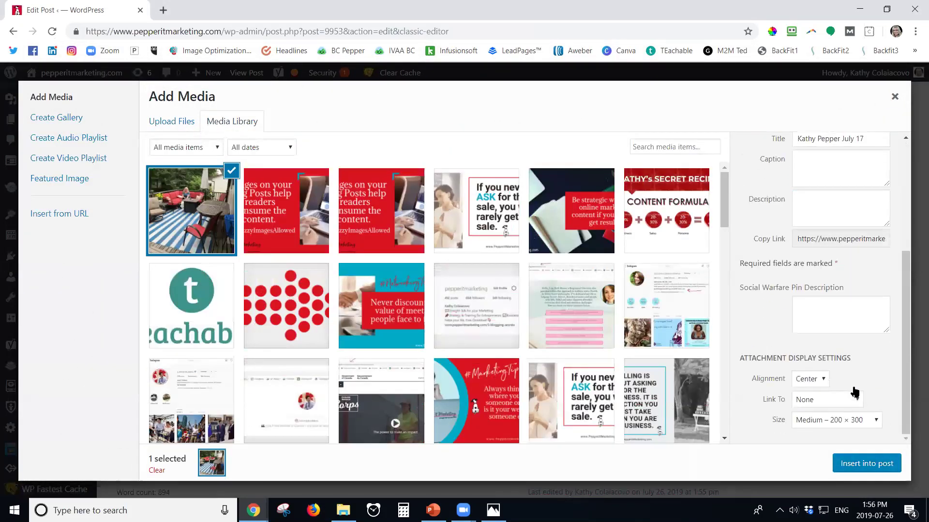
left_click(854, 423)
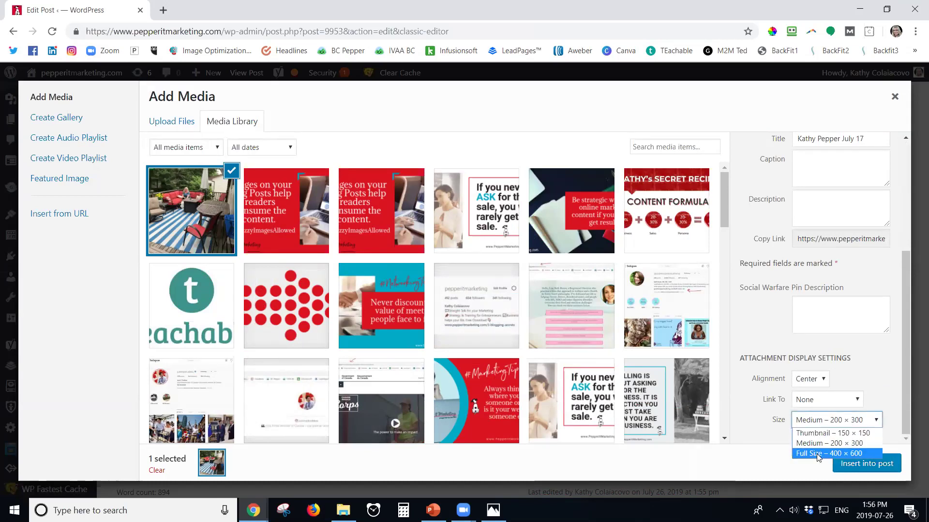
left_click(817, 455)
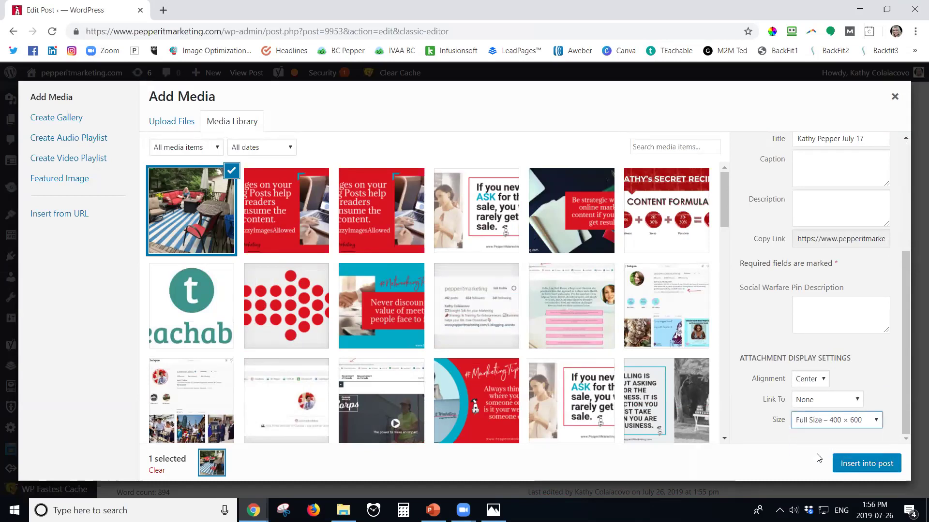
left_click(855, 461)
Step: Remove the inserted deck photo from the post and save the update
scroll(686, 365, "down", 5)
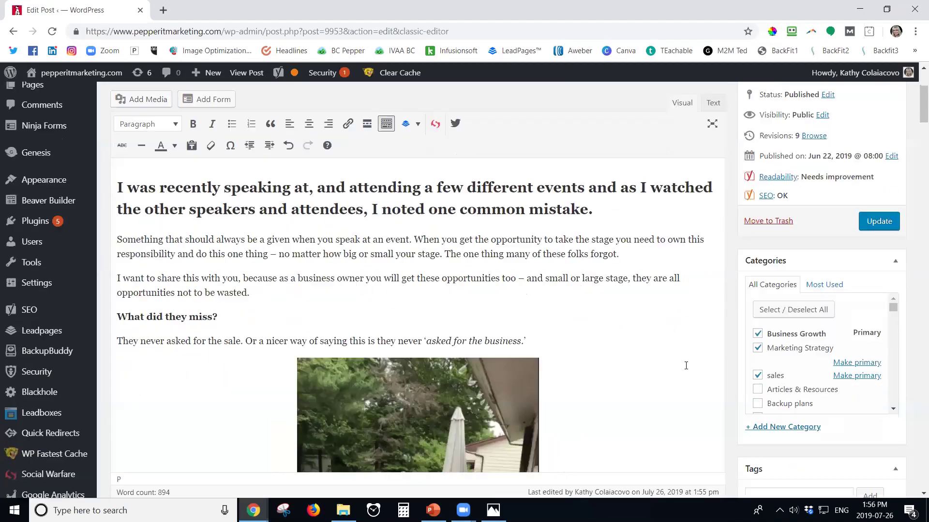
scroll(686, 365, "down", 3)
left_click(545, 372)
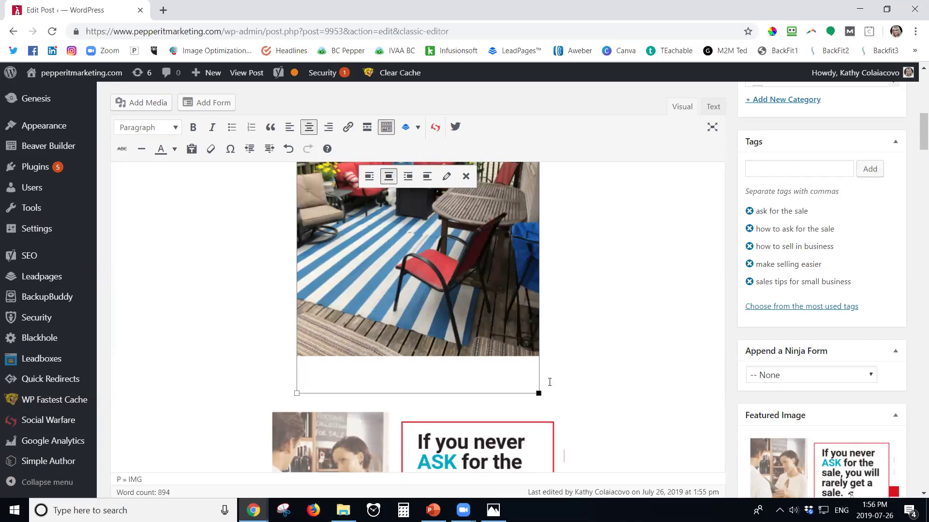
scroll(582, 349, "up", 1)
scroll(582, 349, "up", 5)
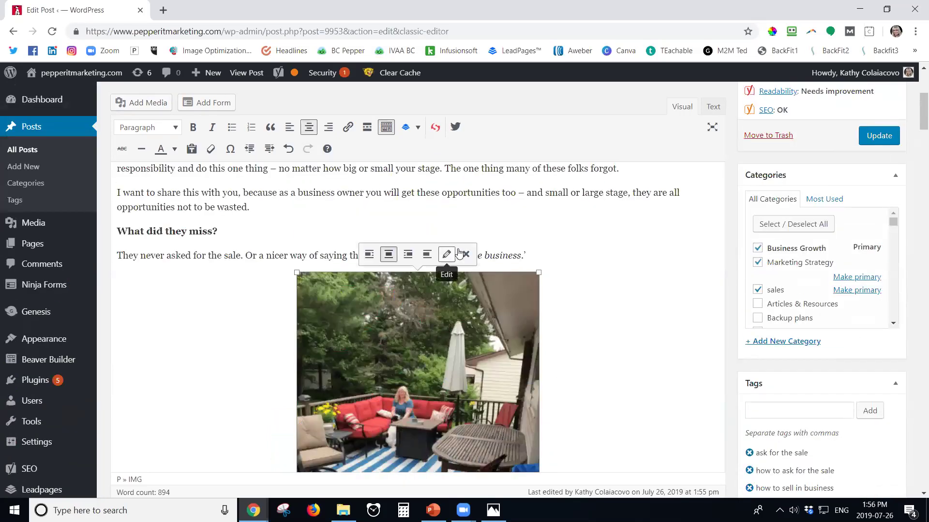
left_click(465, 254)
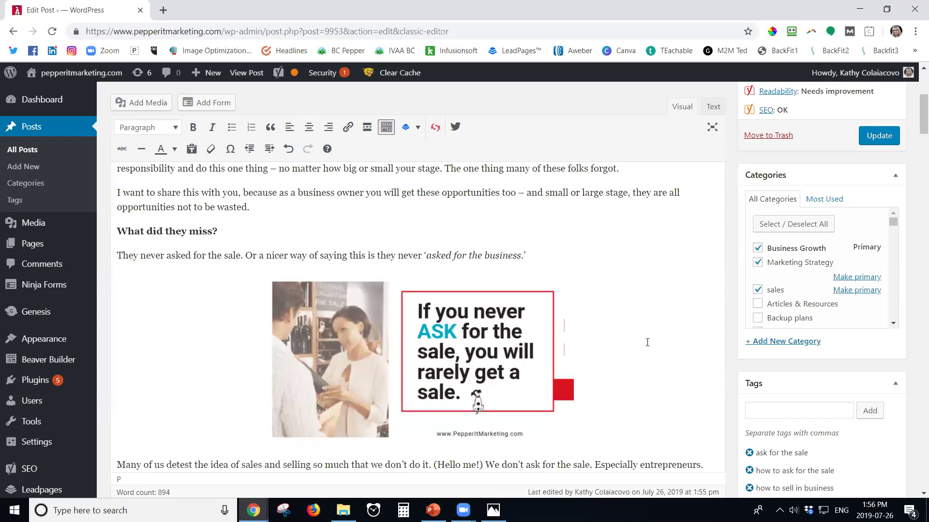
left_click(889, 138)
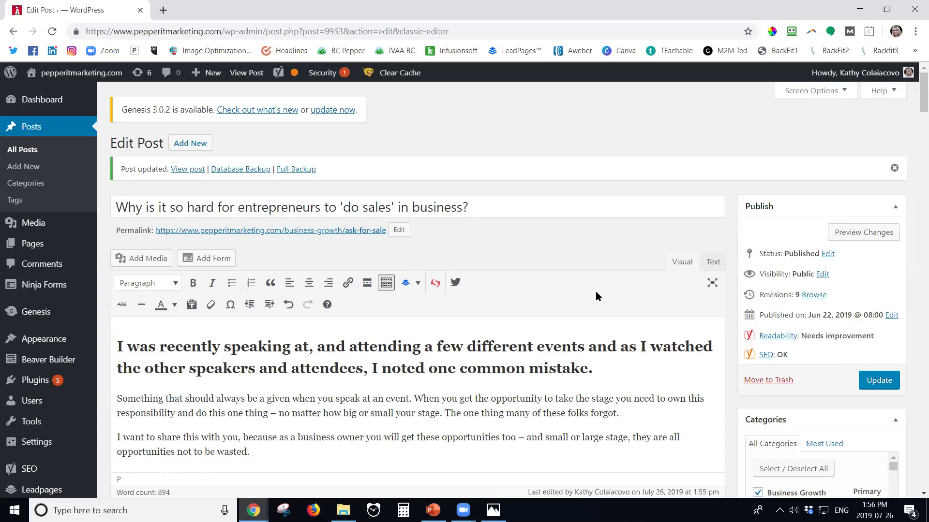
Step: Load pepperitmarketing.com/blog in a new tab and scroll down to the '5 Tips to Network Like a Pro' post
left_click(163, 9)
type("pepperitmarketing.com")
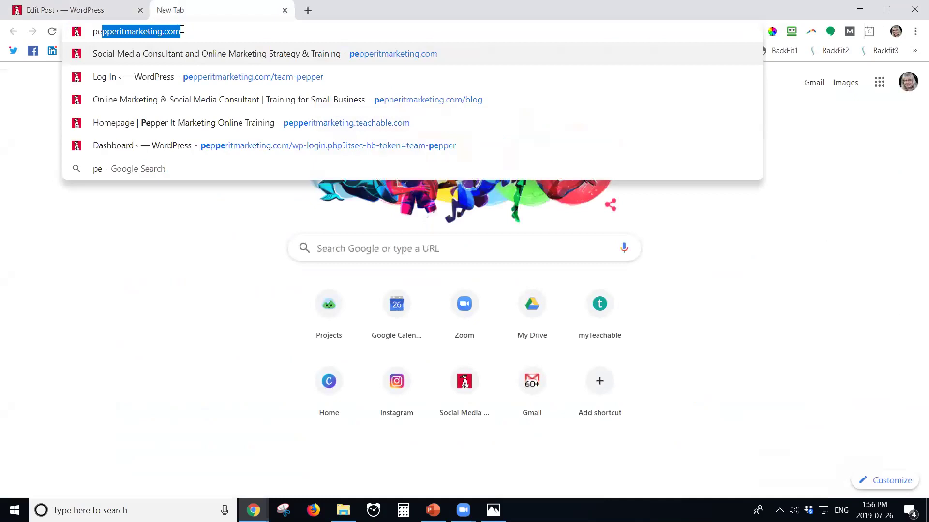
left_click(182, 31)
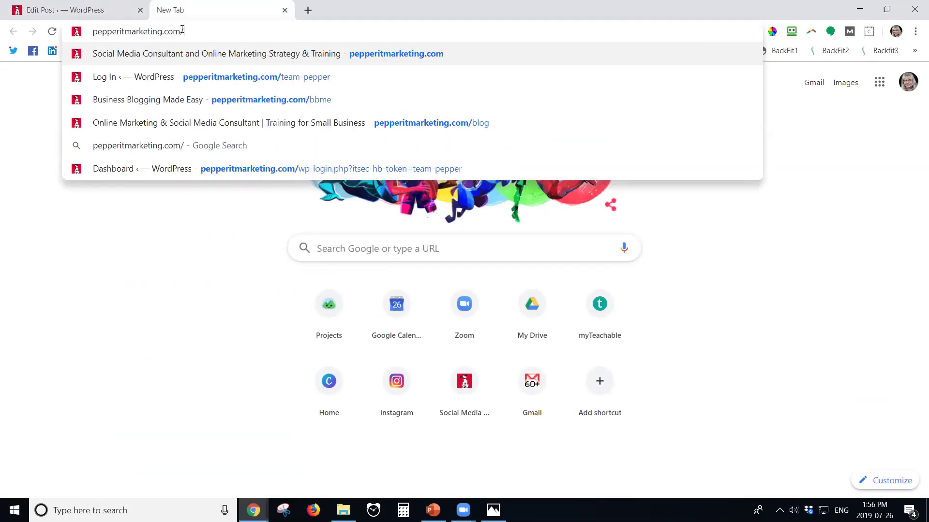
type("/blog")
key("Return")
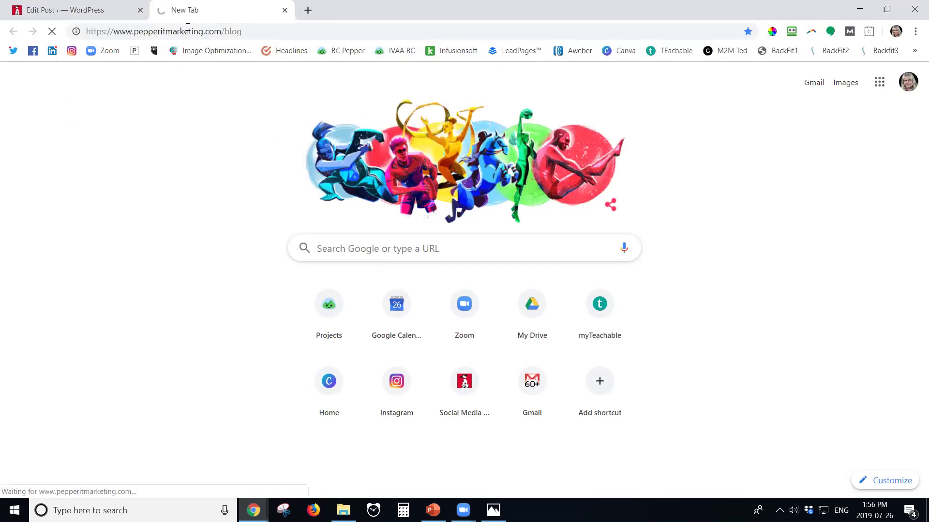
scroll(382, 378, "down", 6)
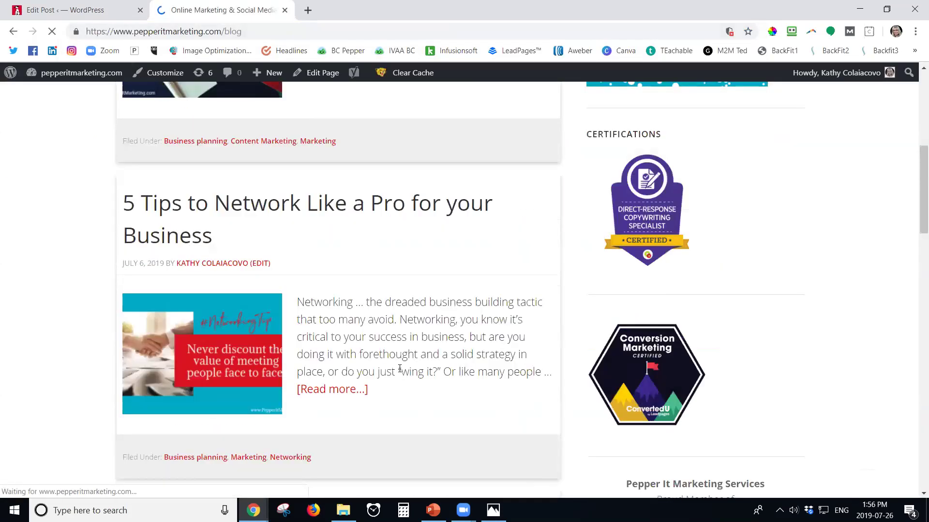
scroll(357, 174, "down", 2)
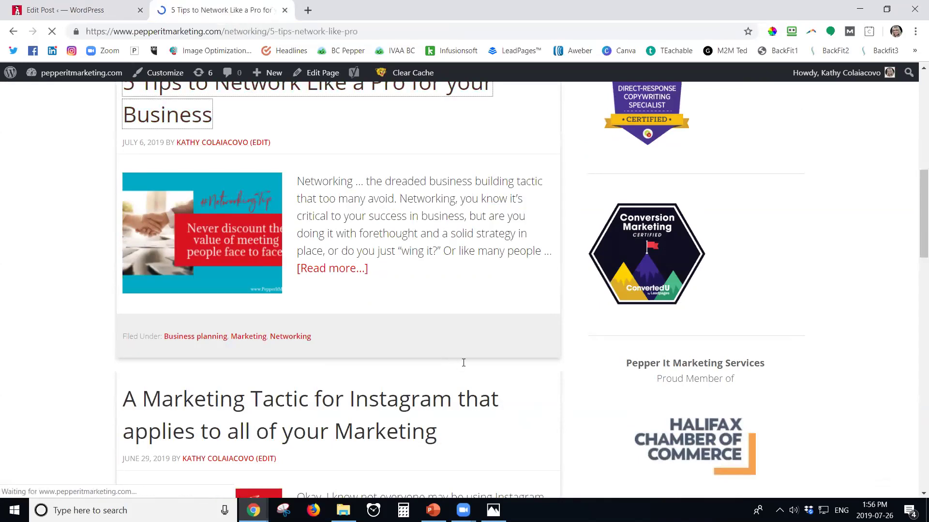
scroll(464, 362, "down", 15)
scroll(480, 360, "down", 7)
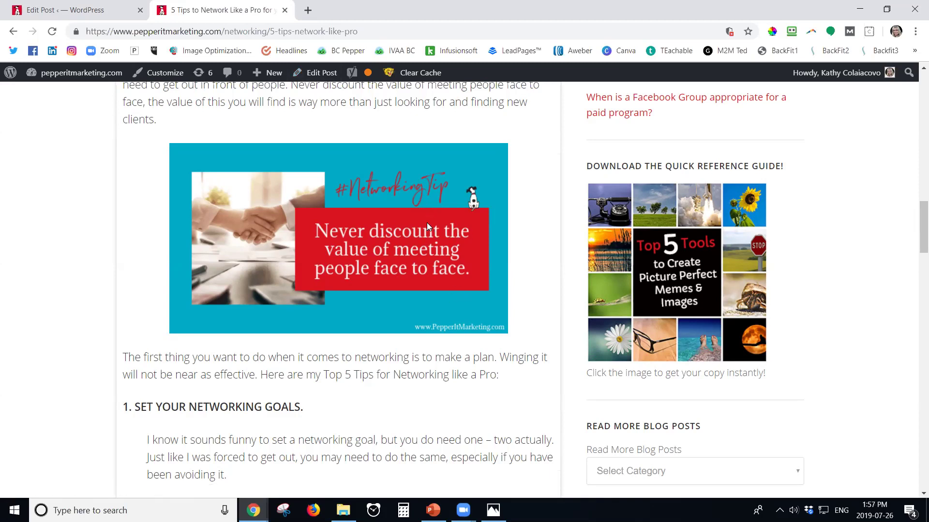
scroll(437, 246, "up", 15)
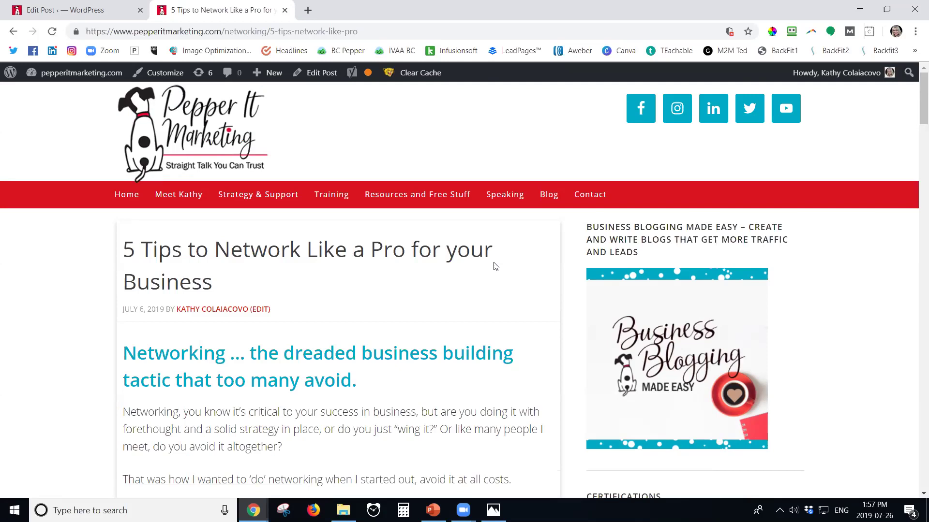
scroll(419, 352, "down", 20)
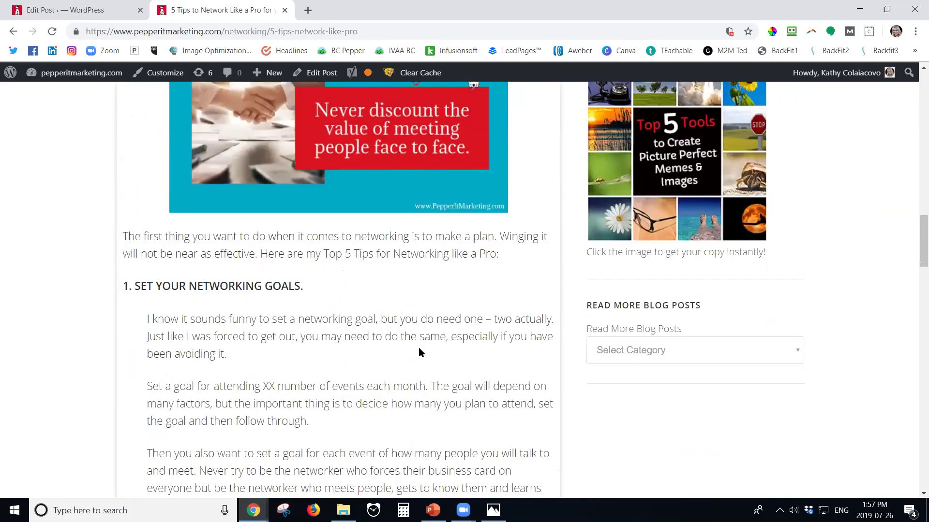
scroll(413, 317, "up", 15)
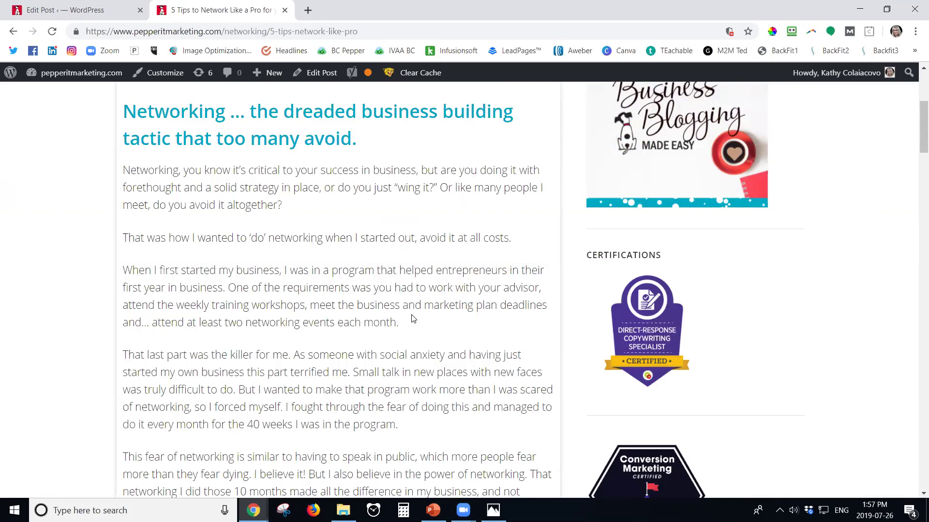
scroll(410, 316, "up", 5)
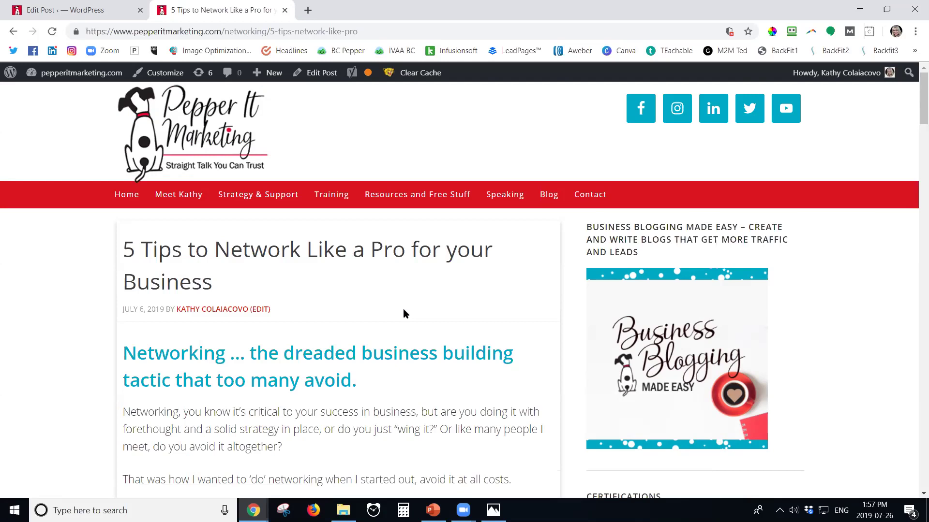
Step: Open '3 Secret Benefits of Blogging' from Resources > Free Stuff, then view fuzzy-image-jul-25.png in Photos
mouse_move(425, 198)
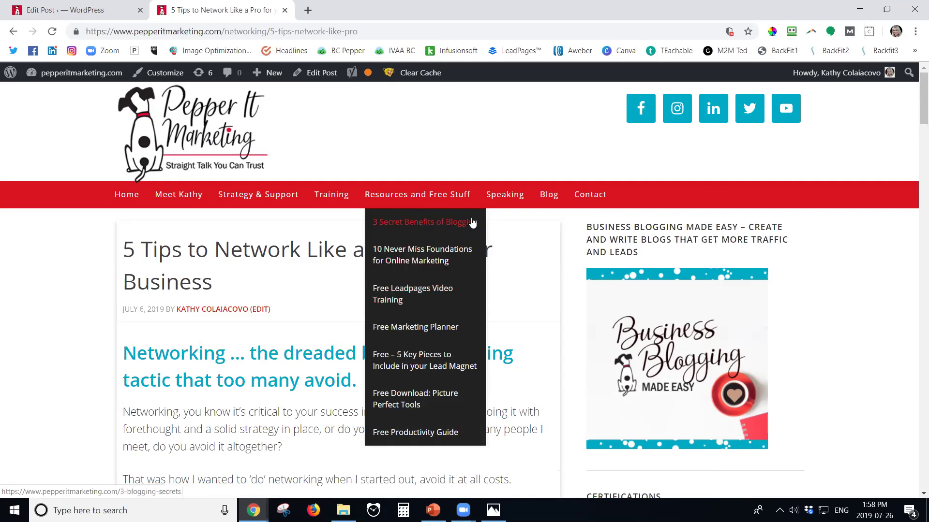
left_click(456, 226)
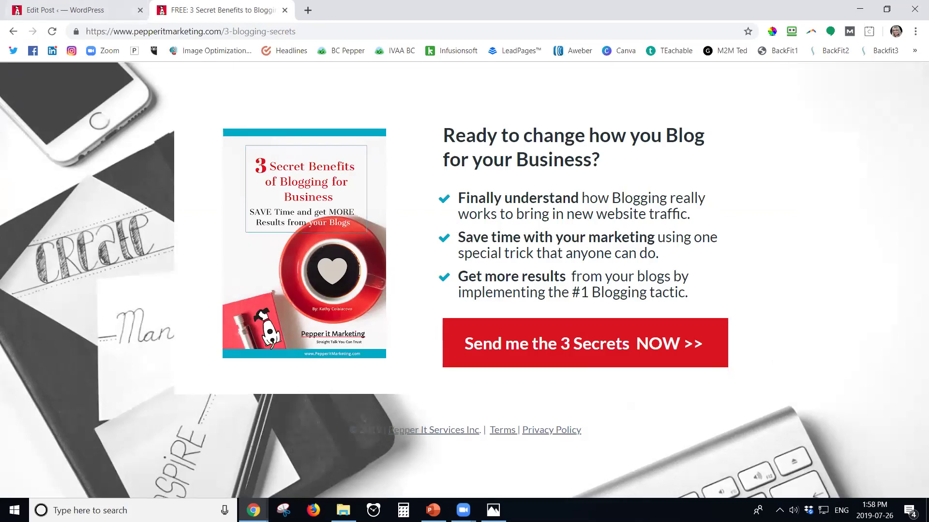
left_click(493, 510)
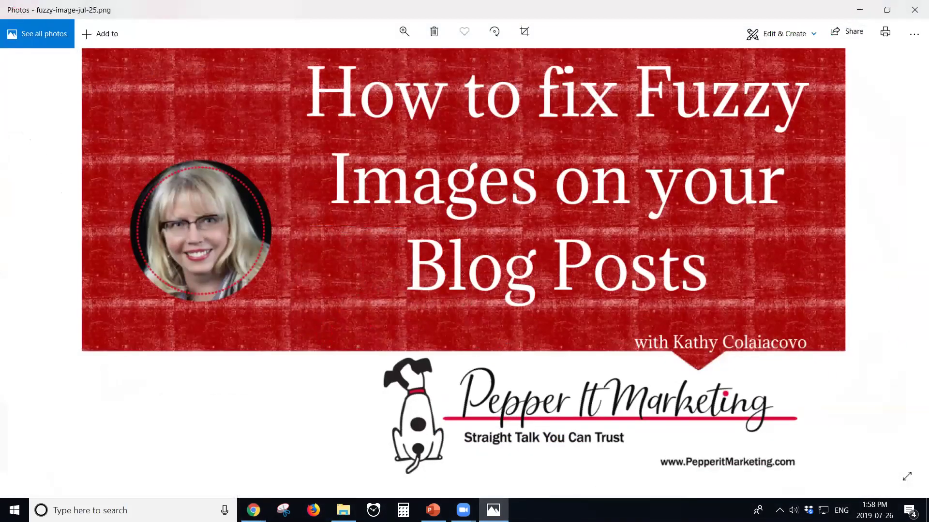